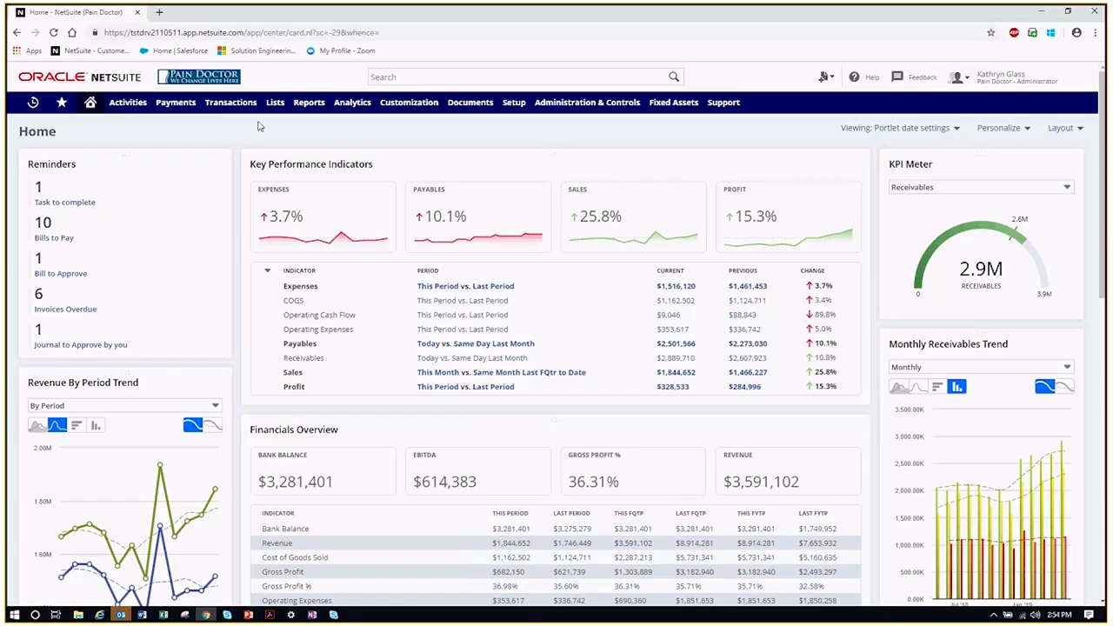
Step: Search for Smith Supplies by its customer number and open the customer record in a new browser tab
left_click(405, 75)
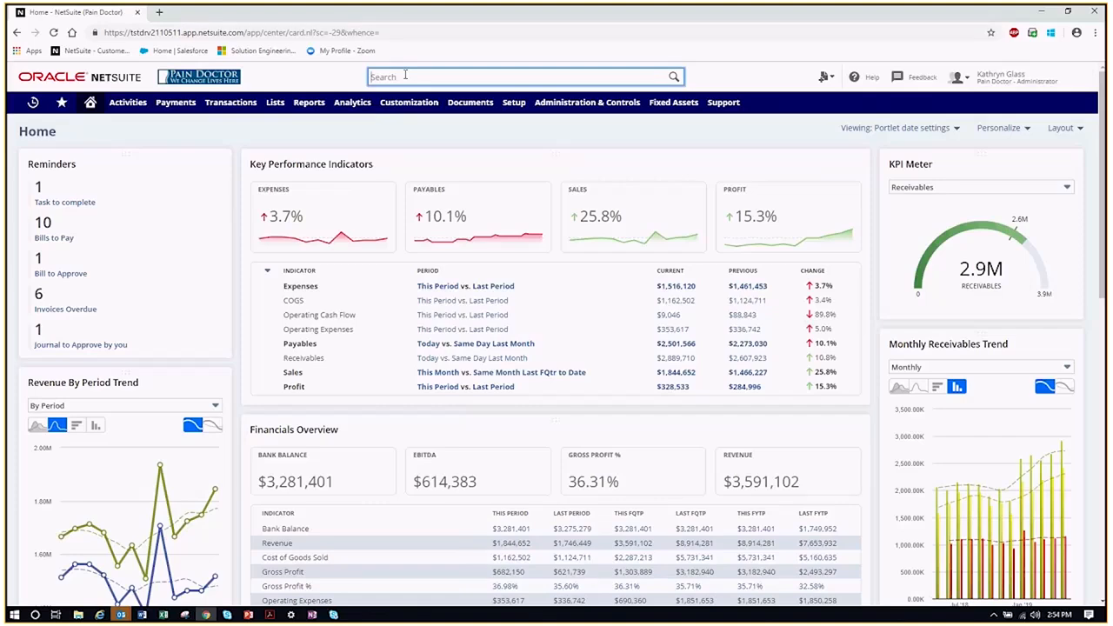
type("284")
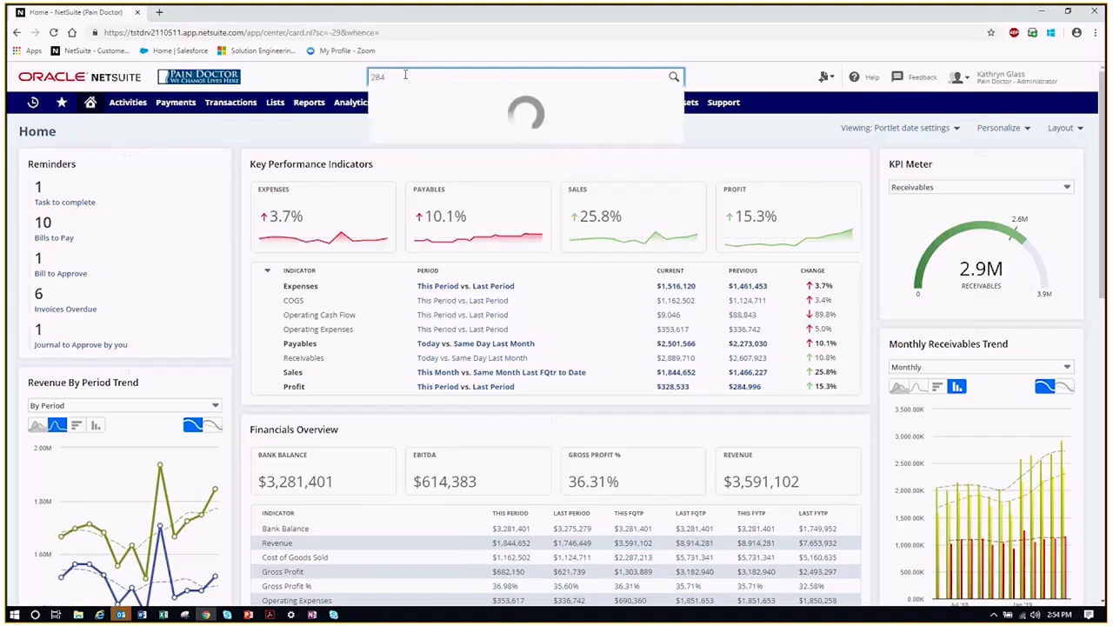
right_click(402, 102)
left_click(417, 109)
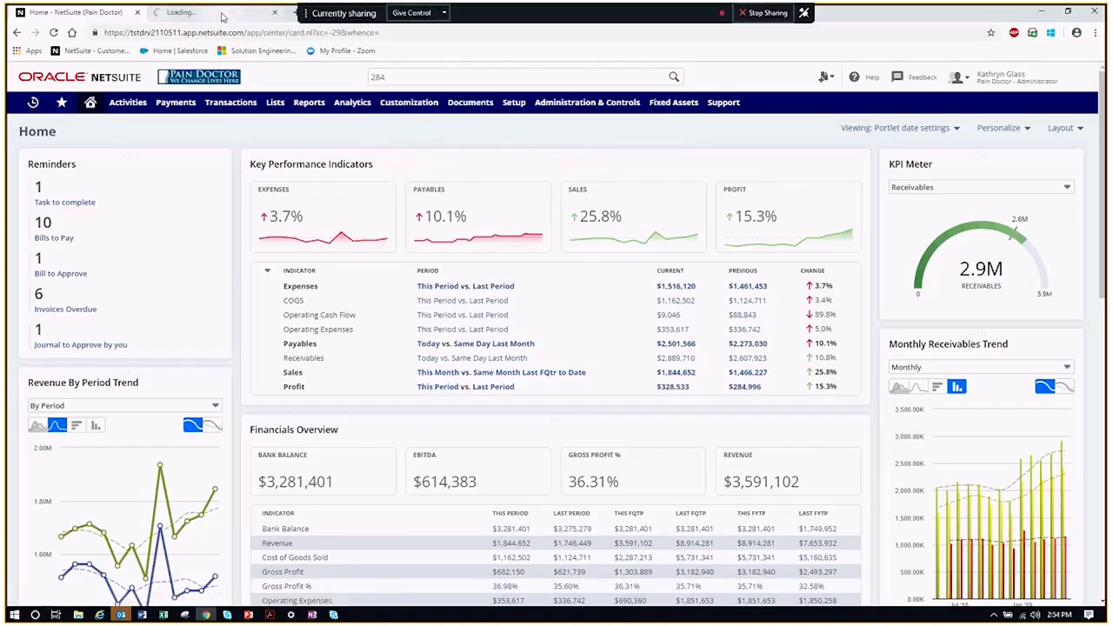
left_click(222, 17)
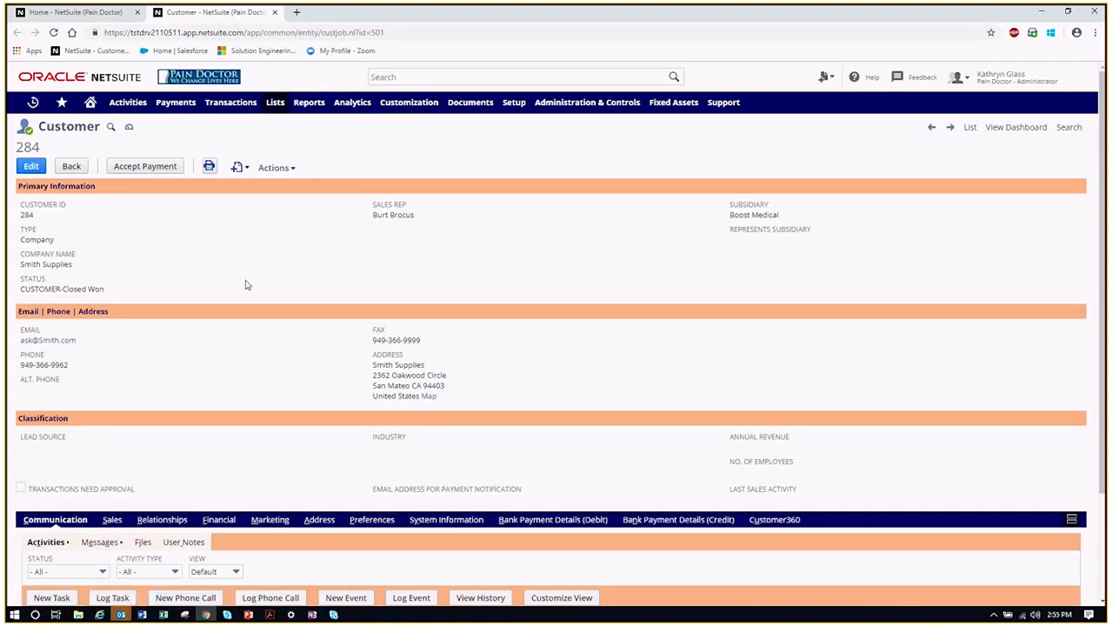
Step: Put the Smith Supplies customer record in edit mode and start a new custom field from it, leaving the record without saving
left_click(32, 168)
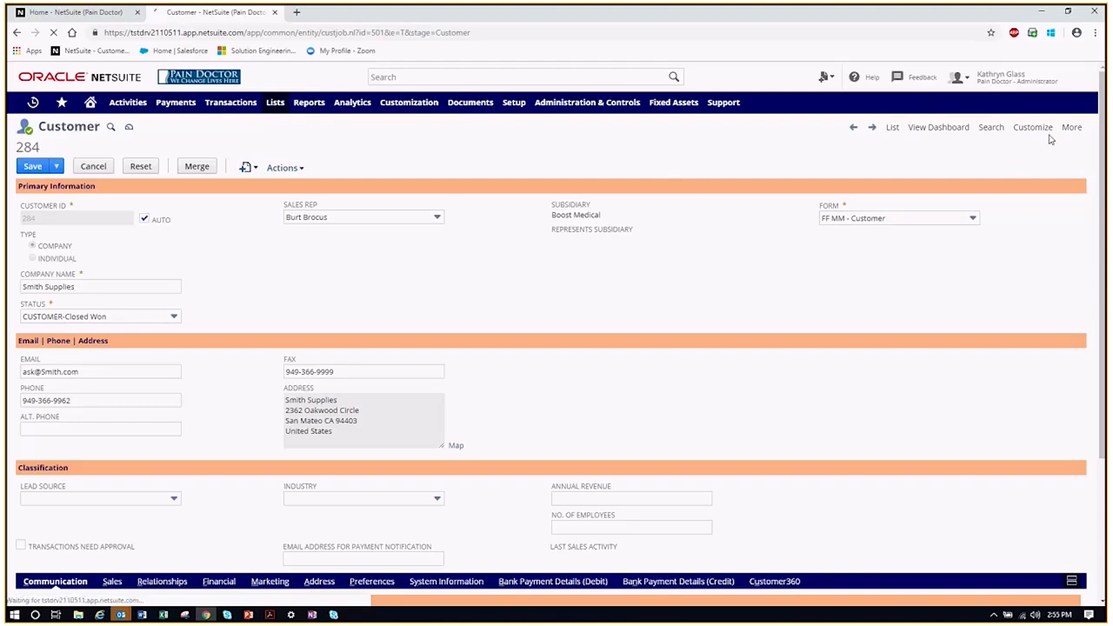
mouse_move(1049, 133)
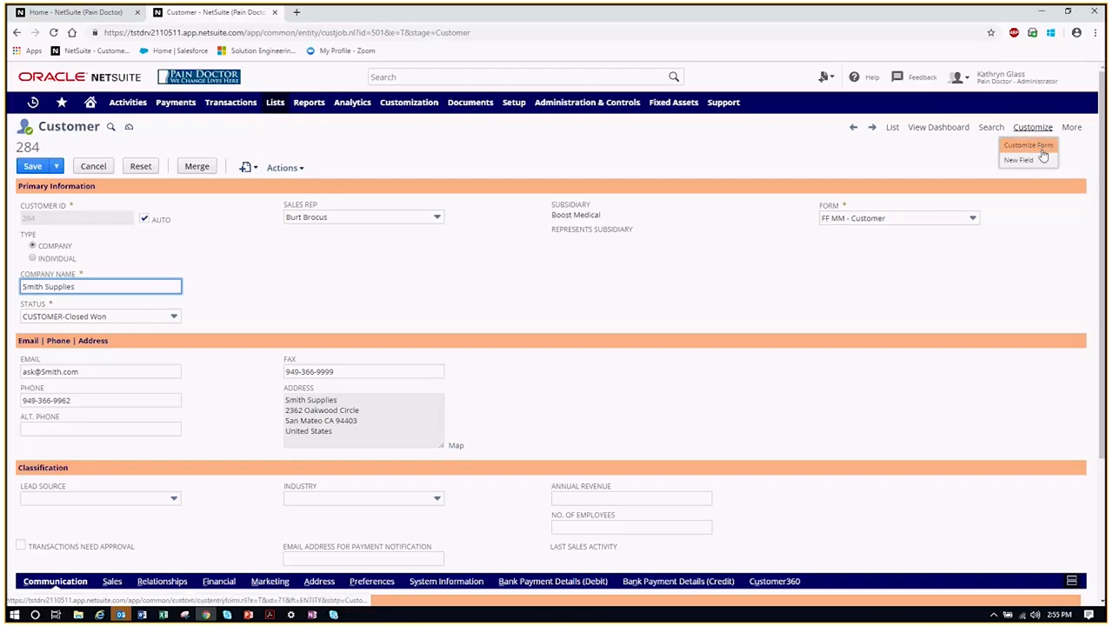
left_click(1040, 160)
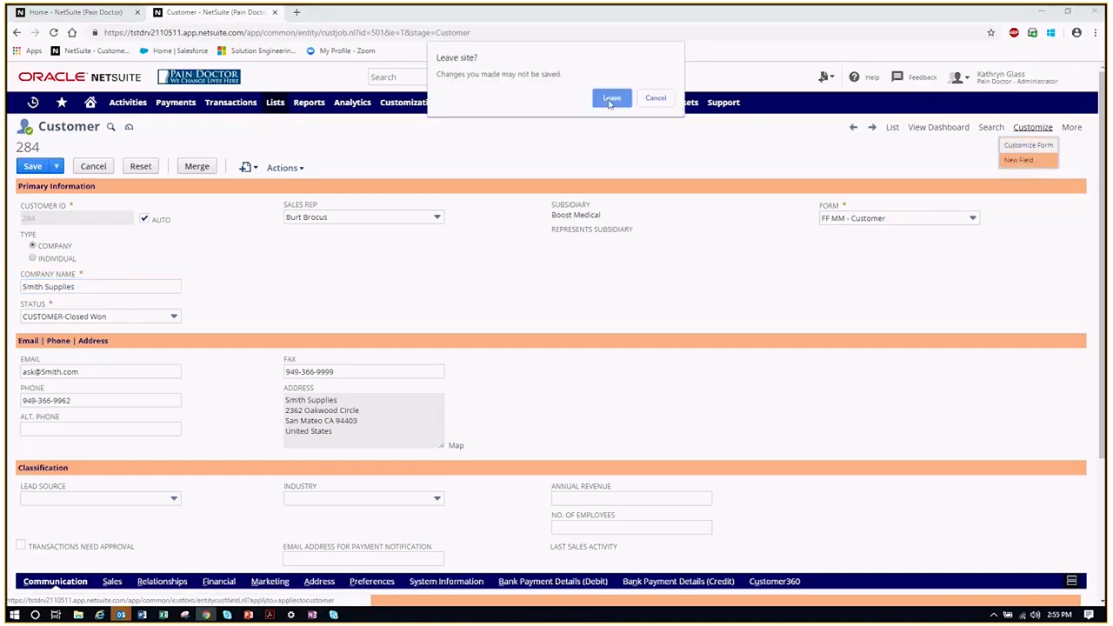
left_click(614, 100)
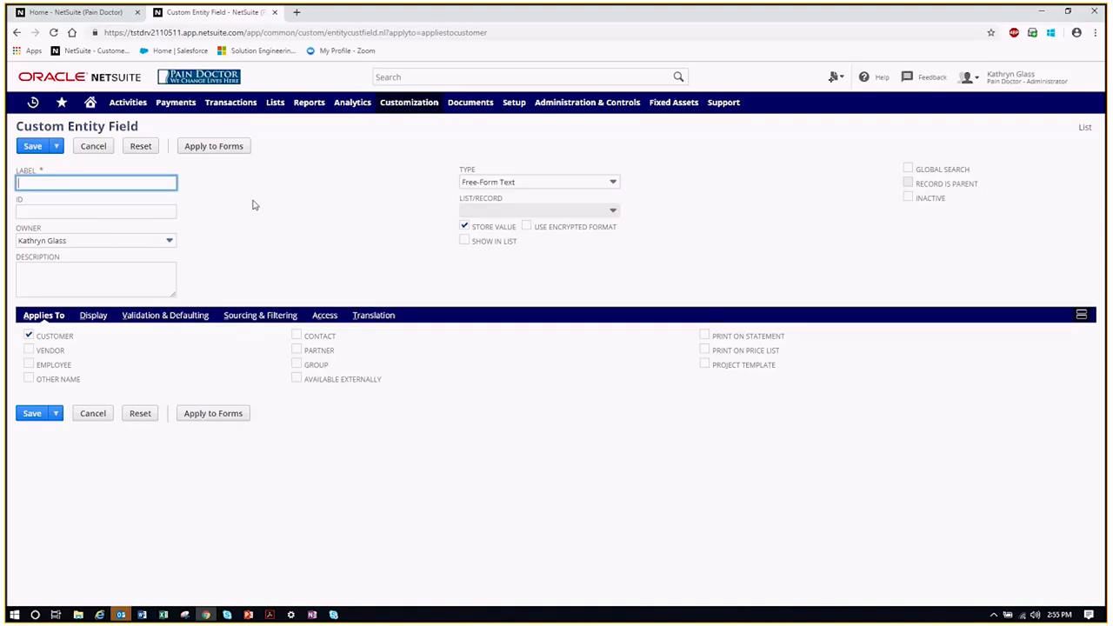
Step: Label the custom entity field "Web Address" and set its type to Hyperlink
type("Web Address")
left_click(254, 205)
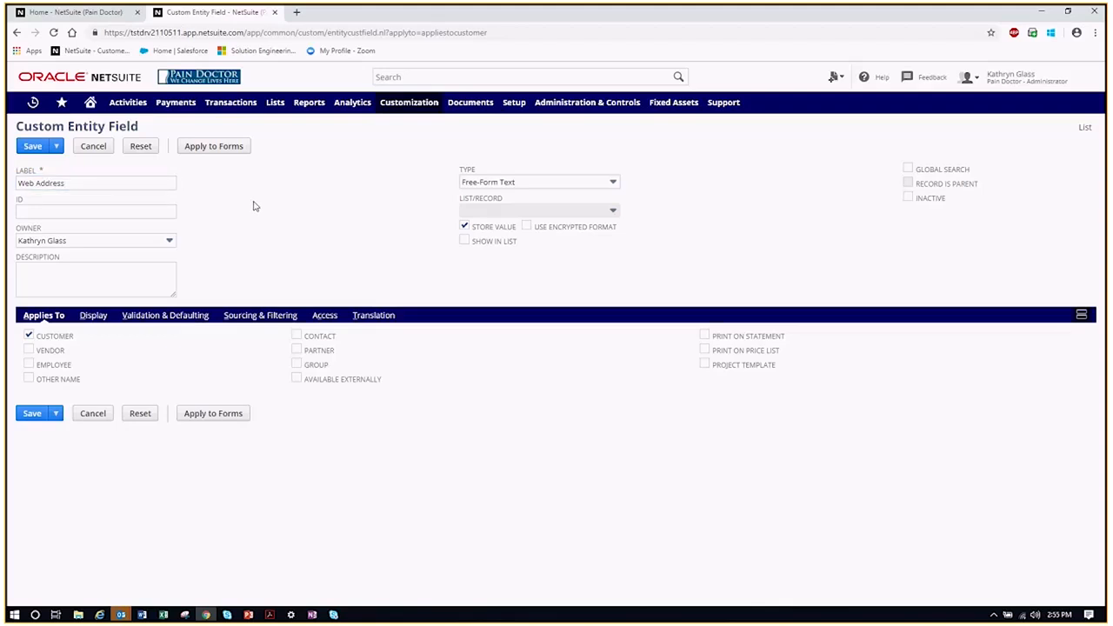
left_click(499, 192)
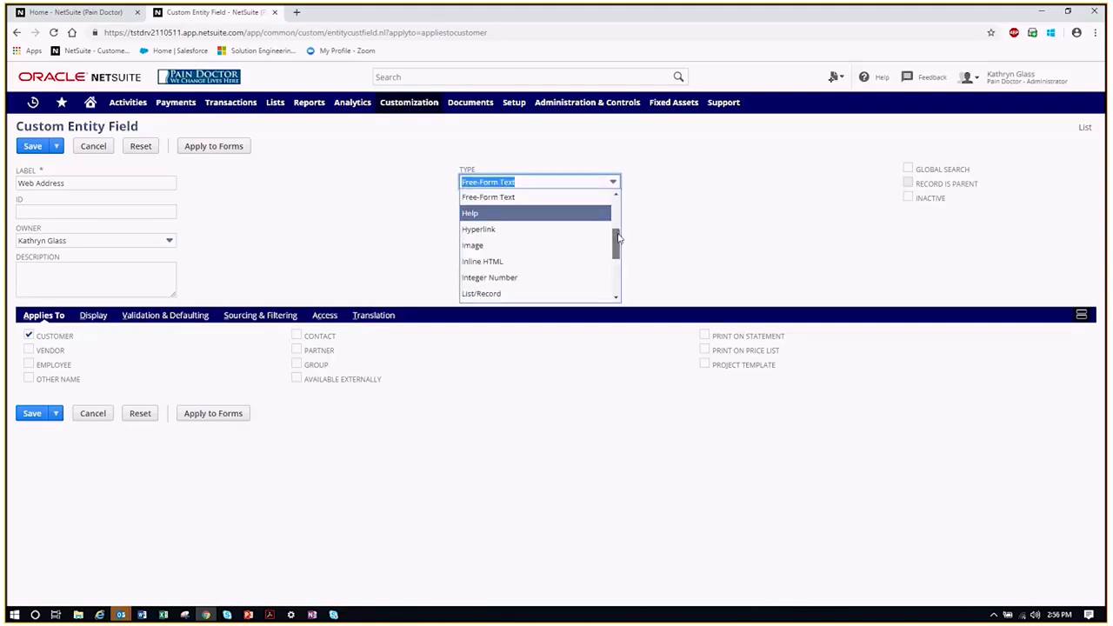
scroll(618, 238, "up", 3)
scroll(618, 234, "down", 2)
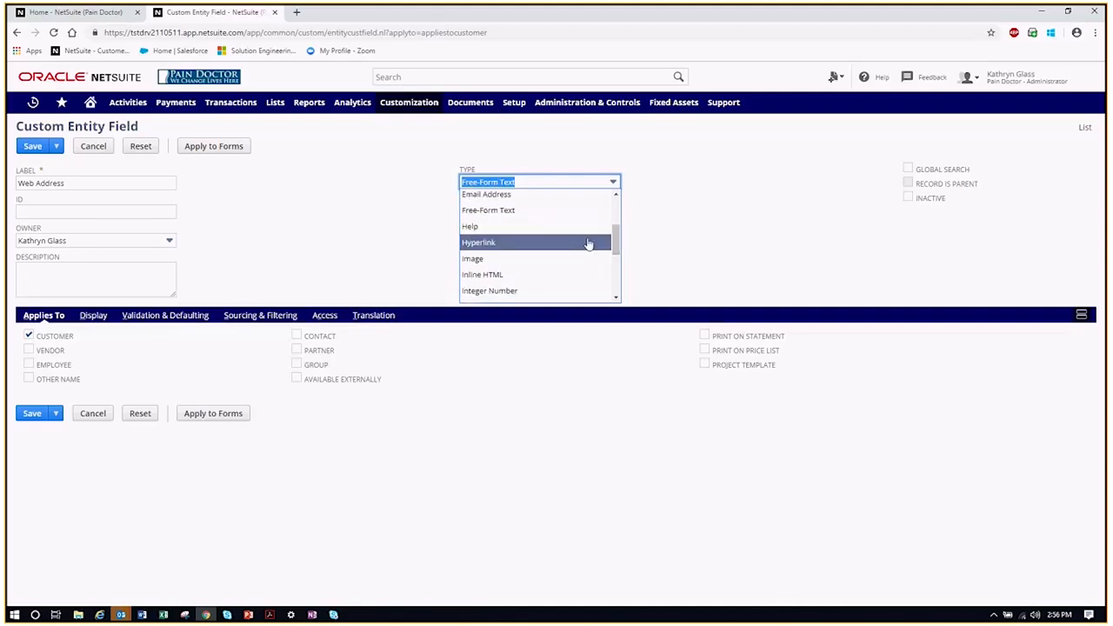
left_click(588, 243)
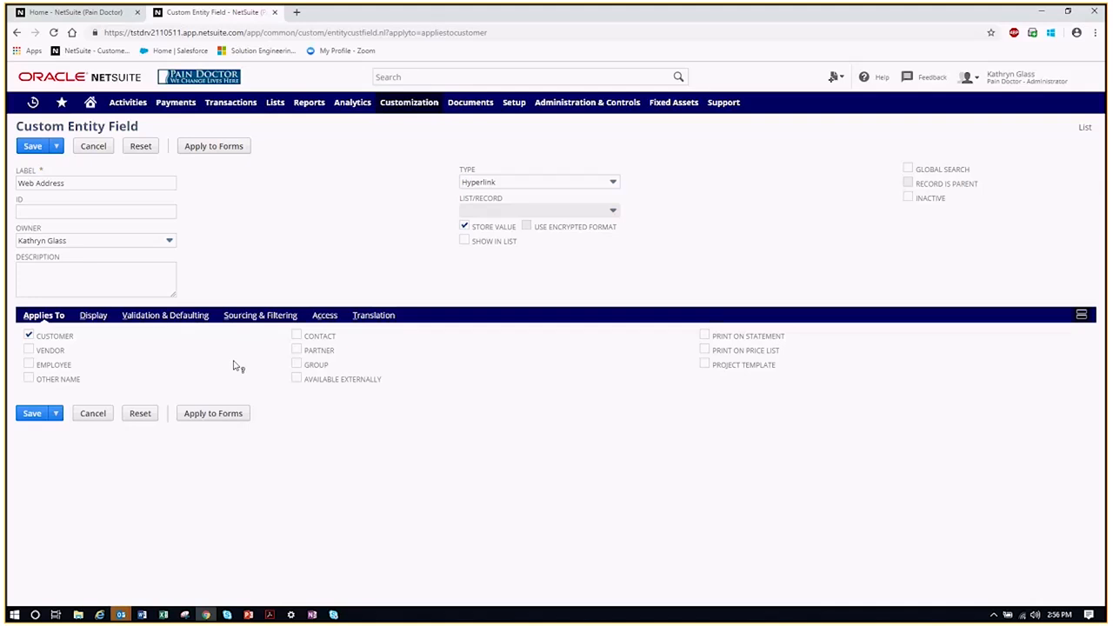
Step: Set the Web Address field to display on the Main subtab
left_click(94, 316)
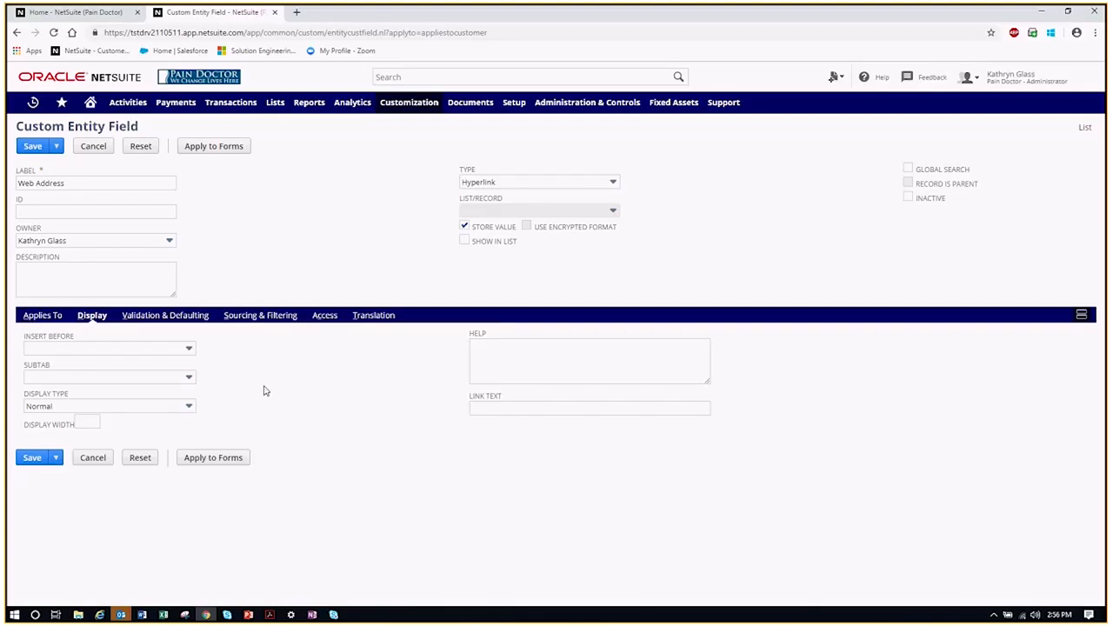
left_click(173, 384)
type("Main")
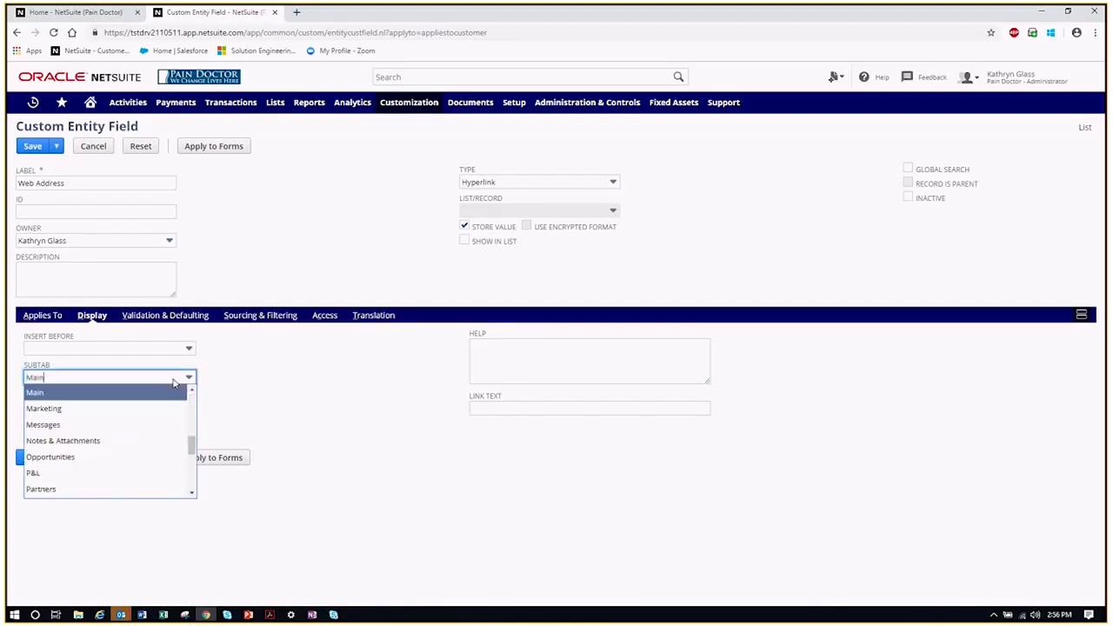
left_click(144, 394)
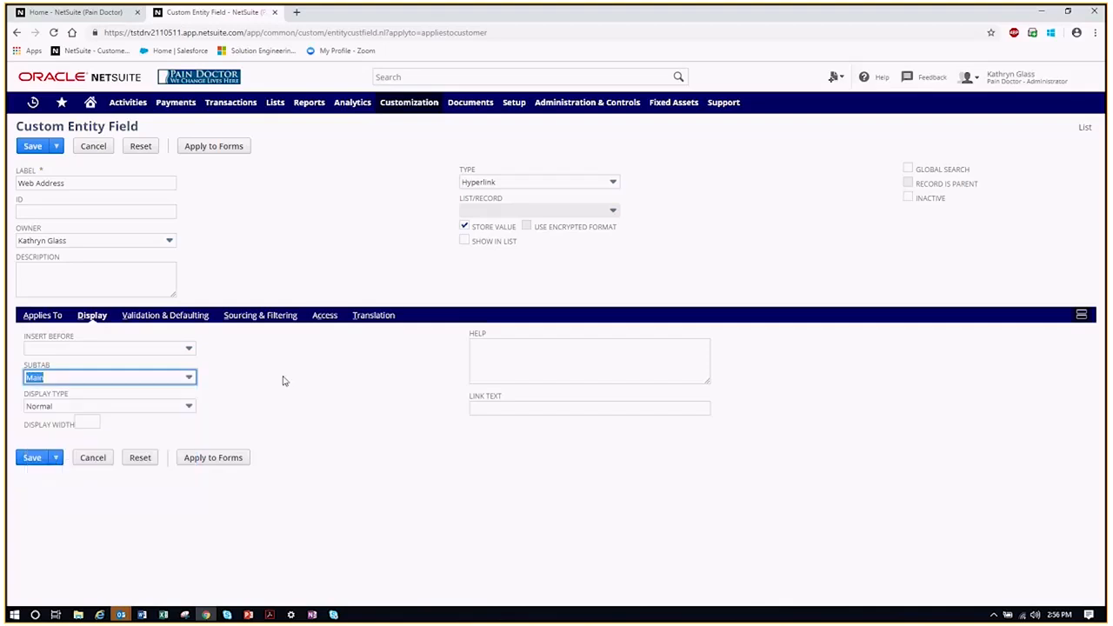
Step: Review the available Display Type and Insert Before options for the custom field without changing them
left_click(157, 406)
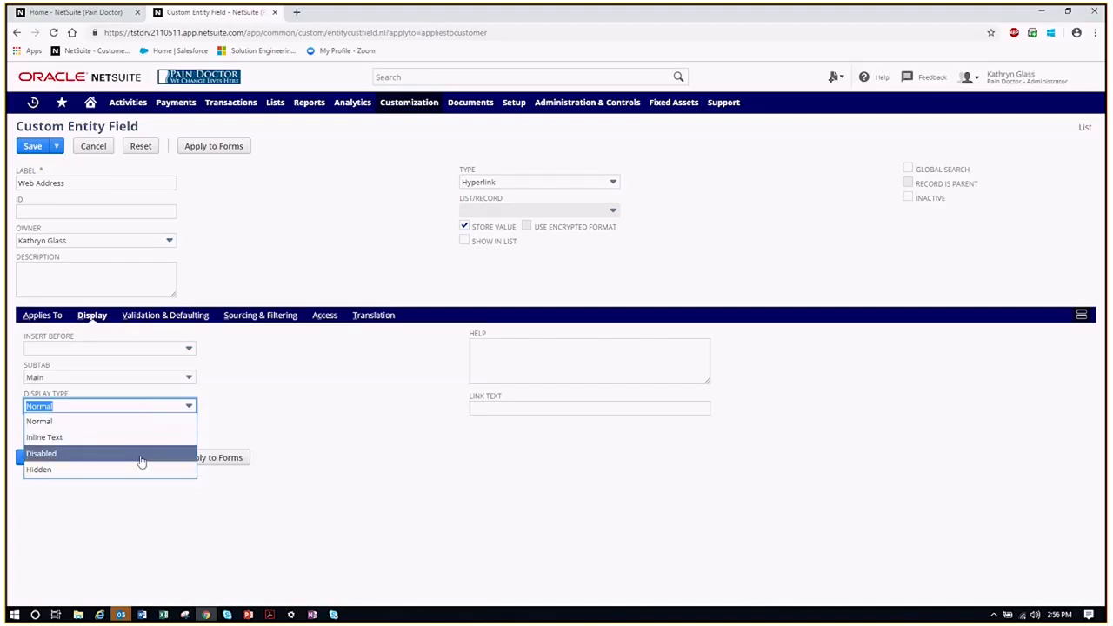
left_click(308, 403)
left_click(167, 353)
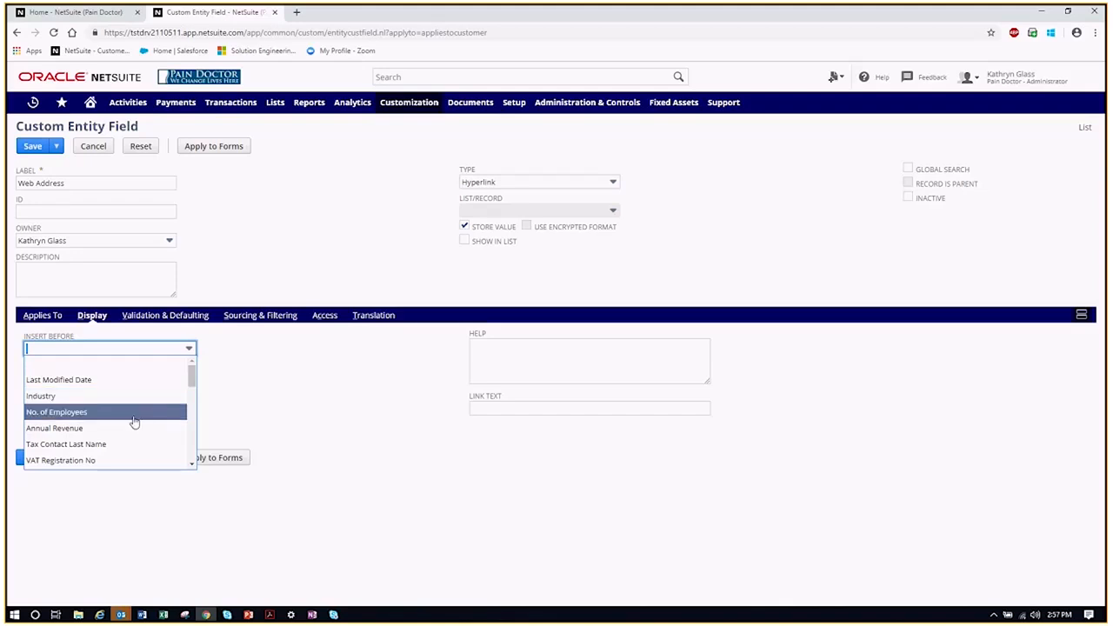
left_click(260, 379)
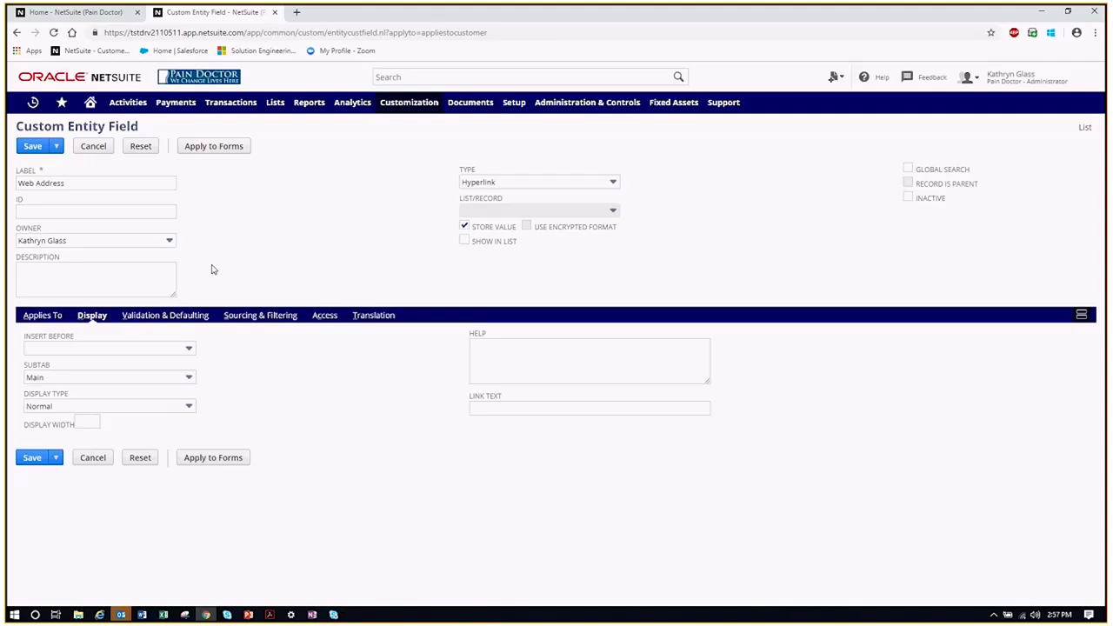
Step: Save the Web Address custom field and reopen the Smith Supplies customer record from the recent records
left_click(36, 151)
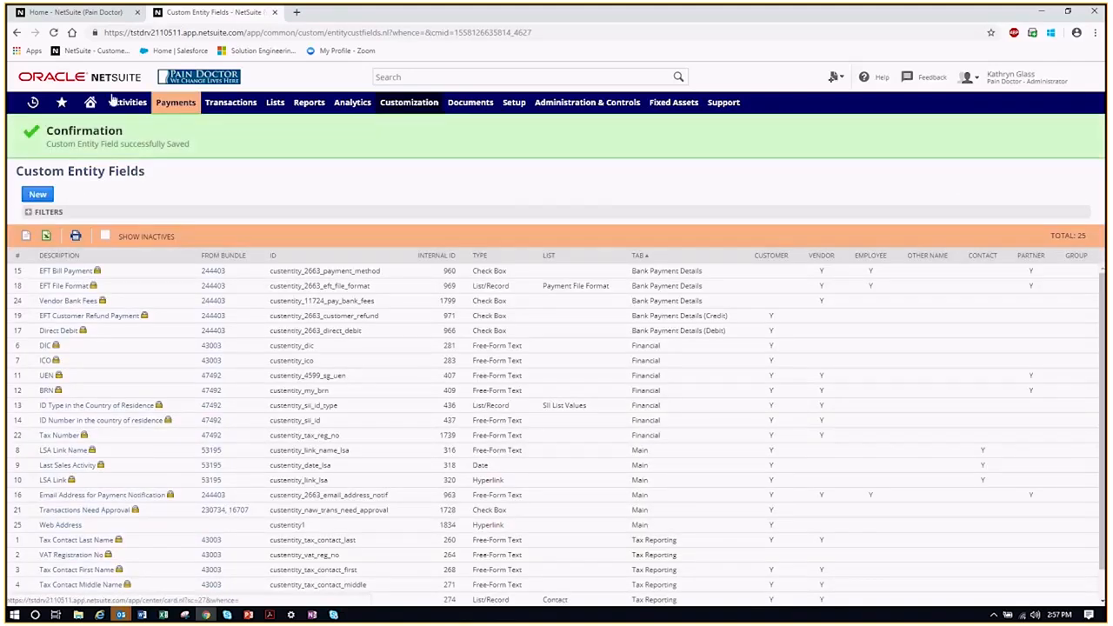
mouse_move(33, 102)
left_click(43, 146)
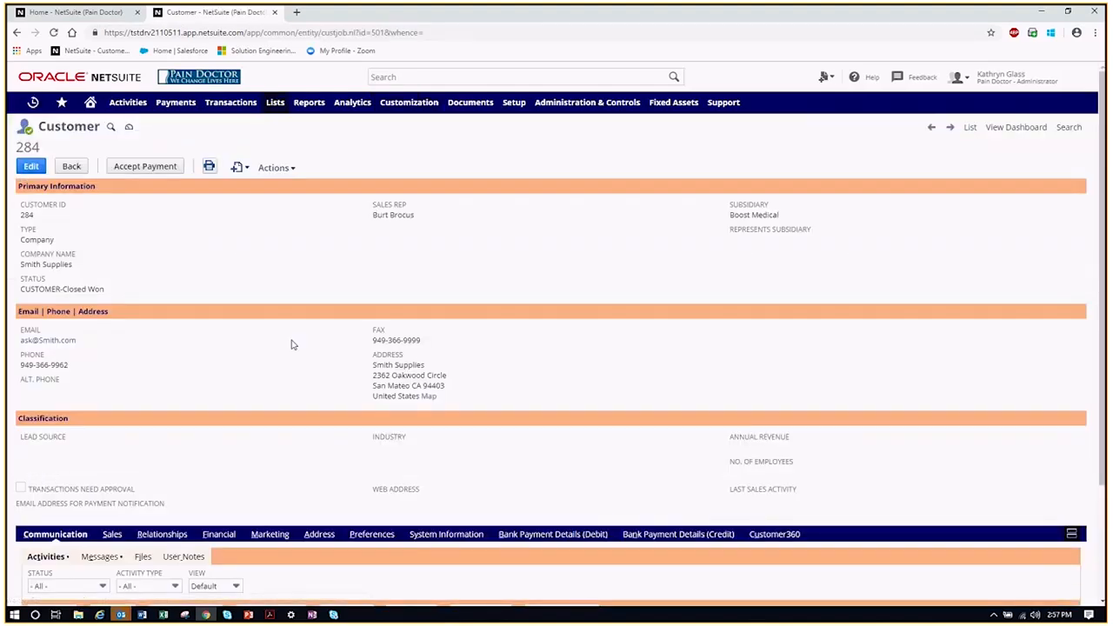
Step: Examine where the Web Address field sits relative to the Email | Phone | Address and Primary Information groups
left_click_drag(443, 488, 324, 470)
left_click_drag(120, 315, 18, 312)
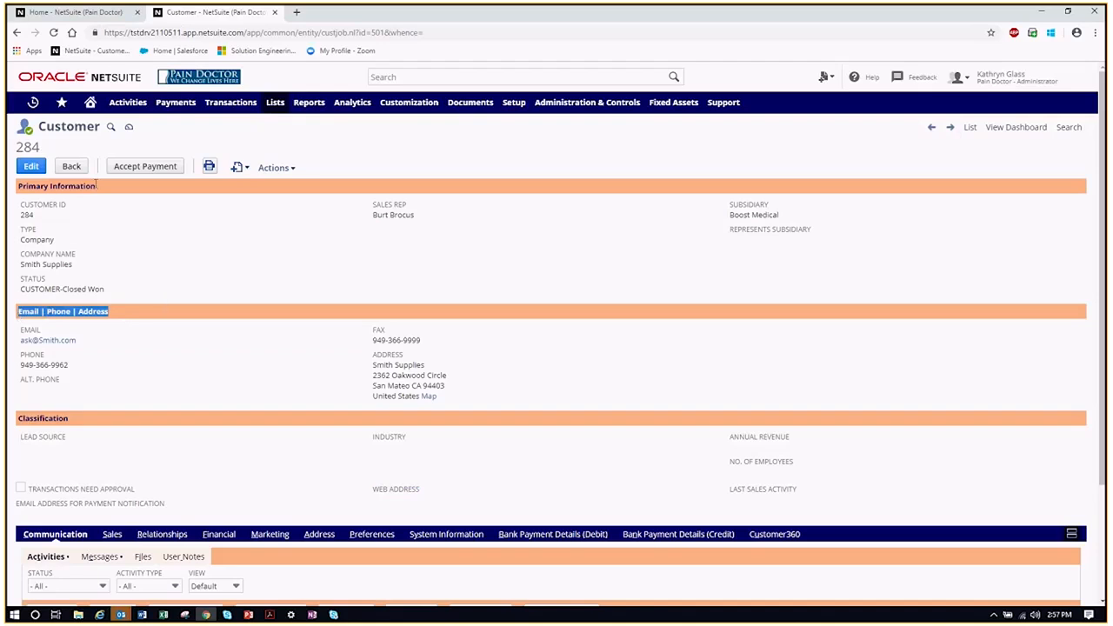
left_click_drag(96, 185, 19, 186)
left_click(221, 231)
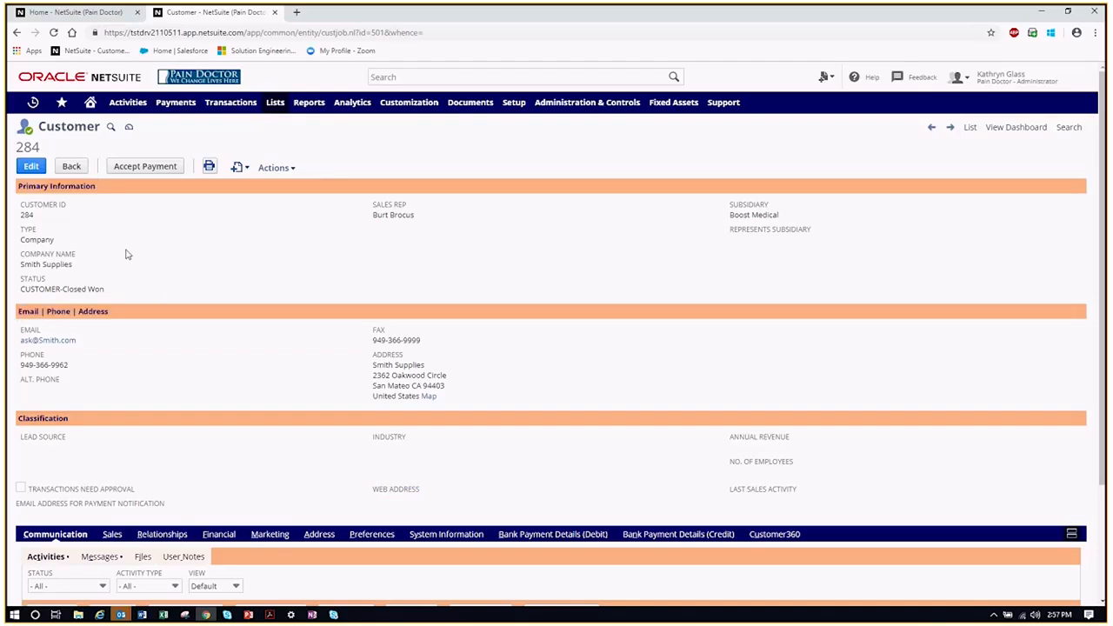
Step: Edit the customer record and open its FF MM - Customer entry form for customization, leaving the record without saving
left_click(30, 166)
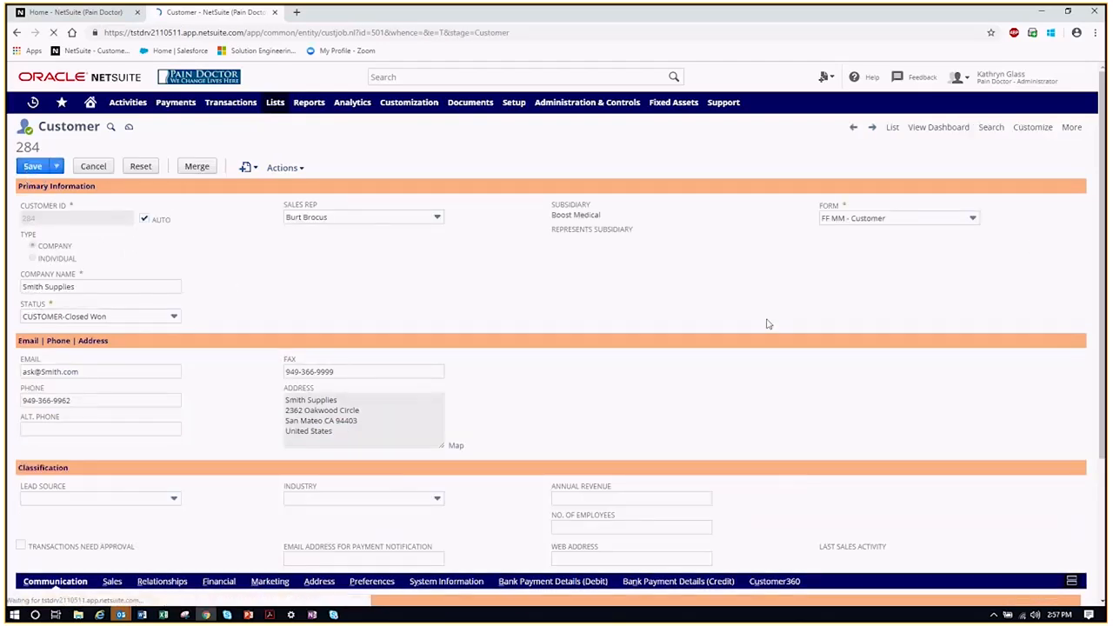
mouse_move(1046, 129)
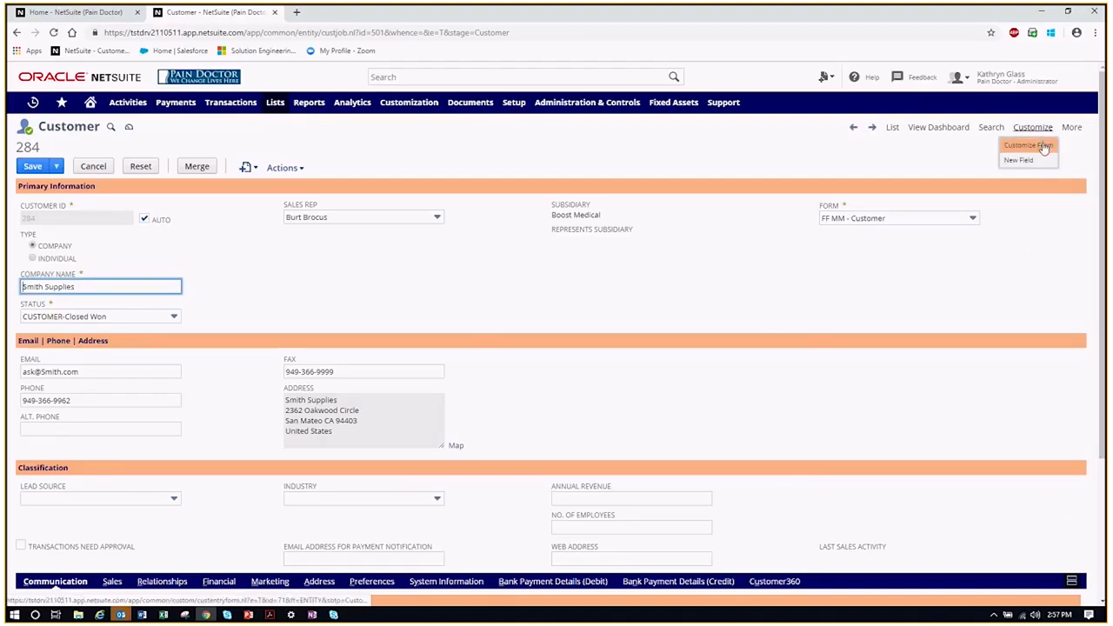
left_click(1045, 146)
left_click(611, 118)
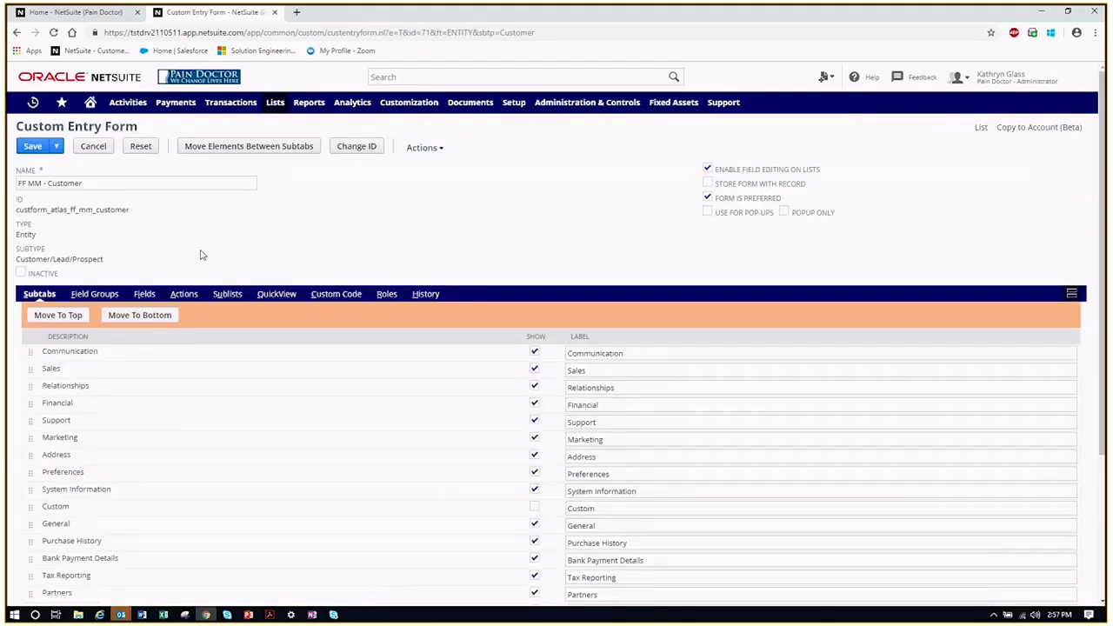
Step: Assign the custom Web Address field on the form's Main fields to the Email | Phone | Address field group
left_click(145, 294)
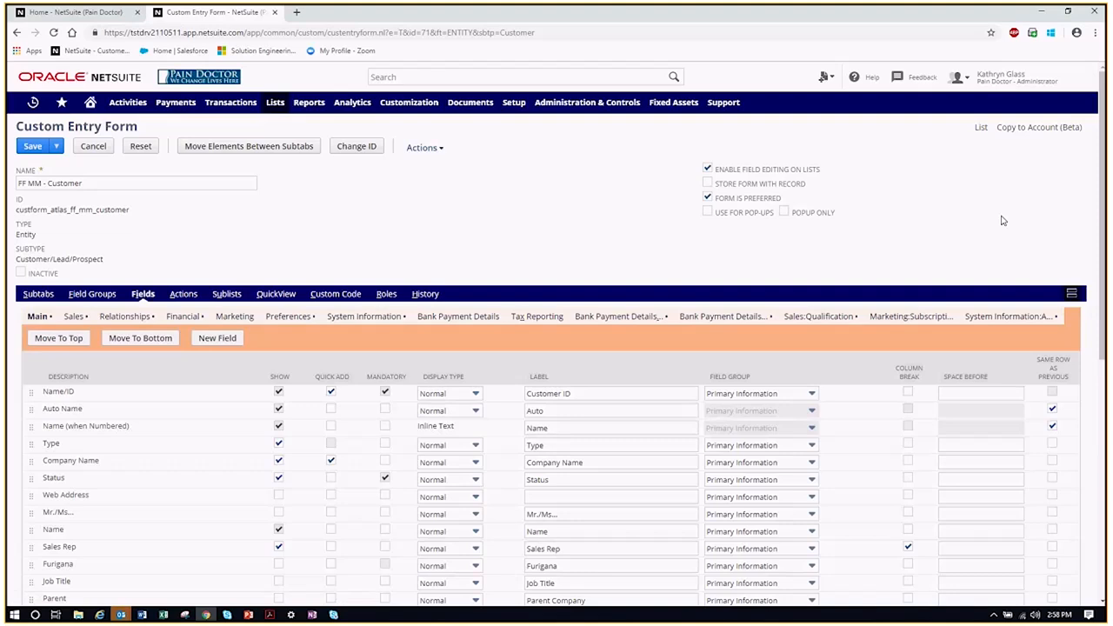
left_click_drag(1102, 198, 1104, 440)
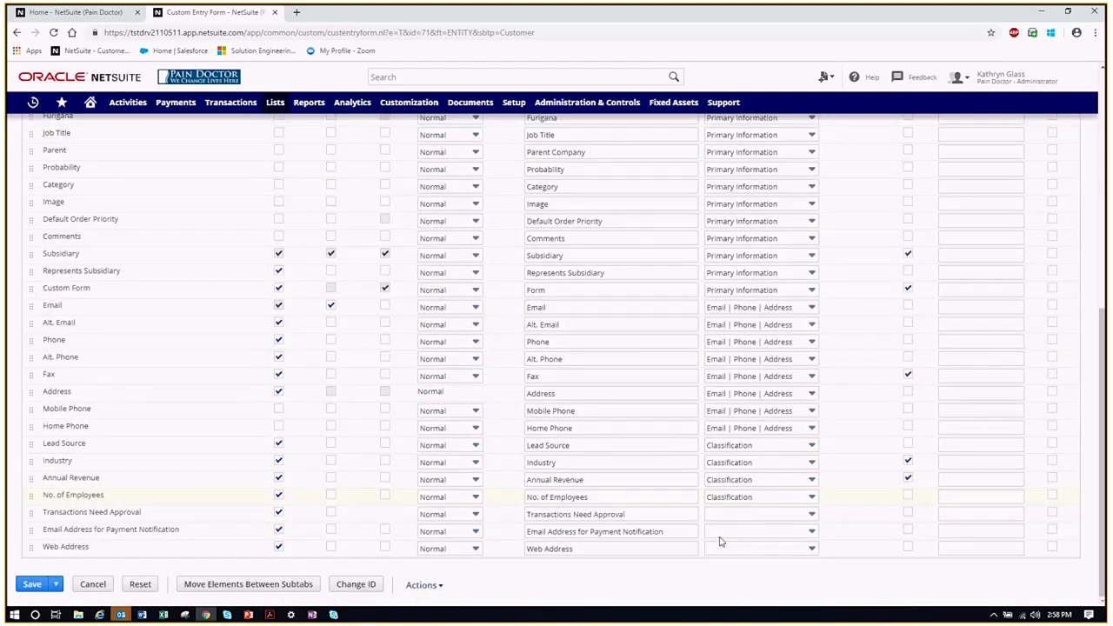
left_click(167, 550)
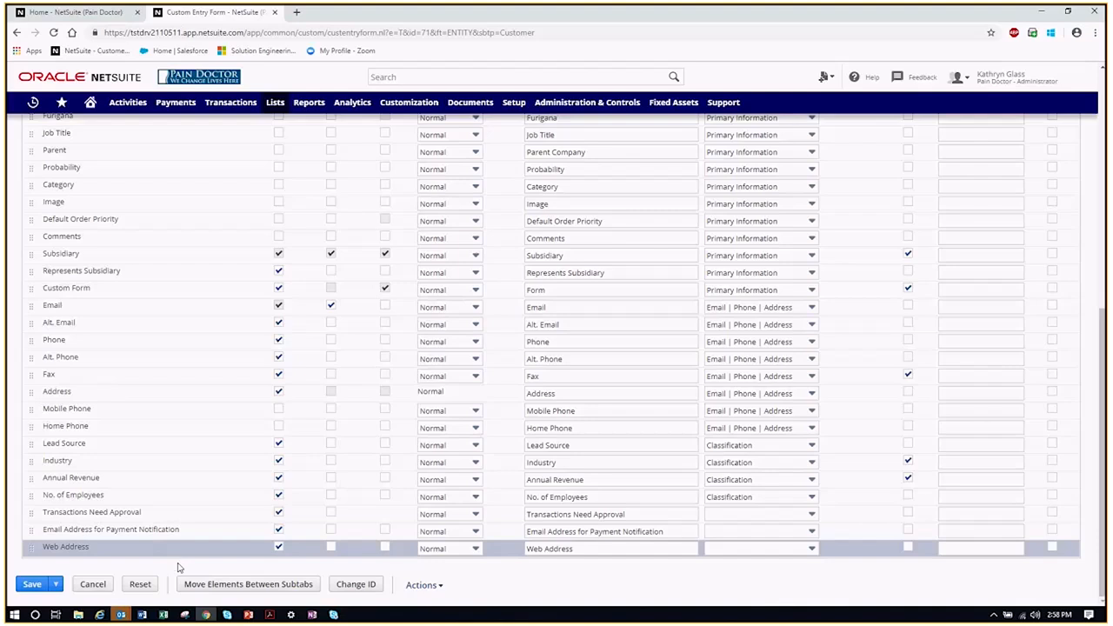
left_click(755, 549)
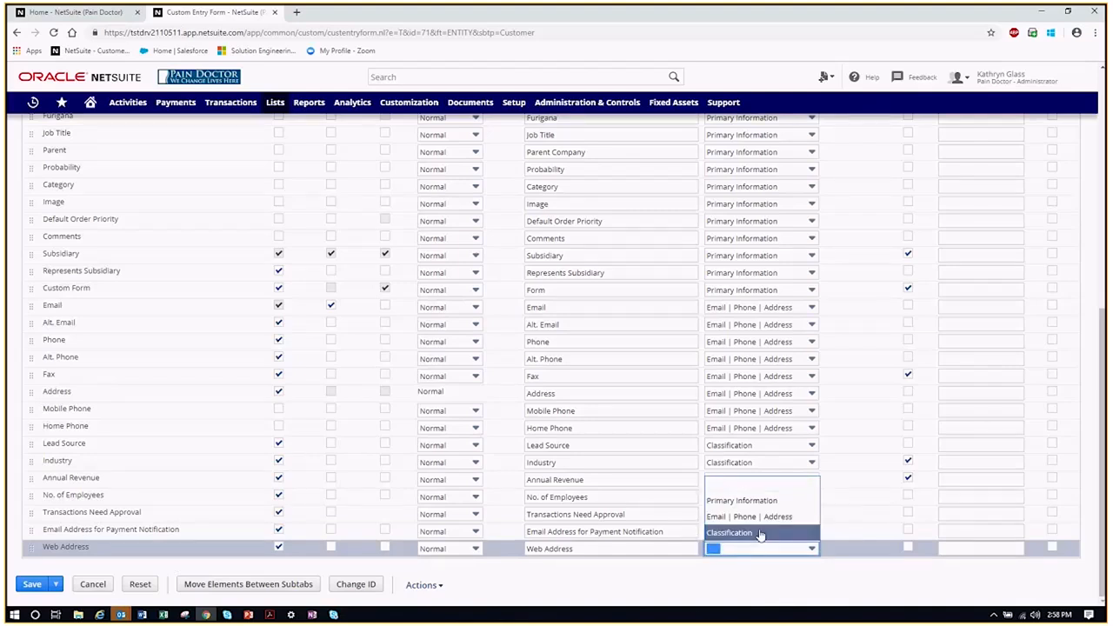
left_click(757, 517)
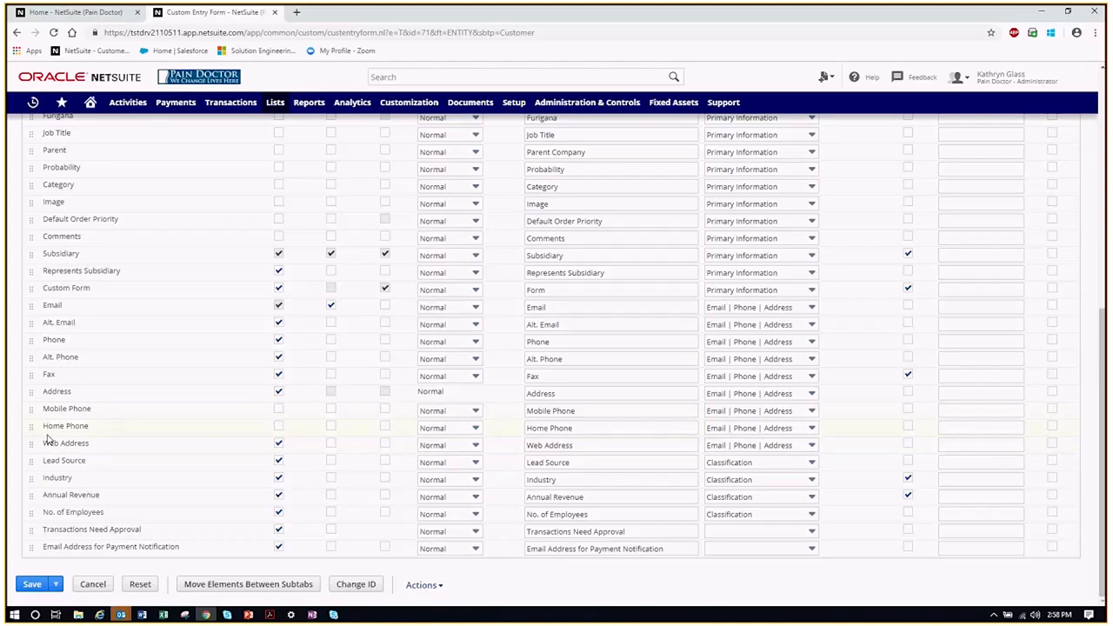
Step: Move the Web Address field directly below Email in the field order and save the entry form
left_click_drag(39, 442, 44, 324)
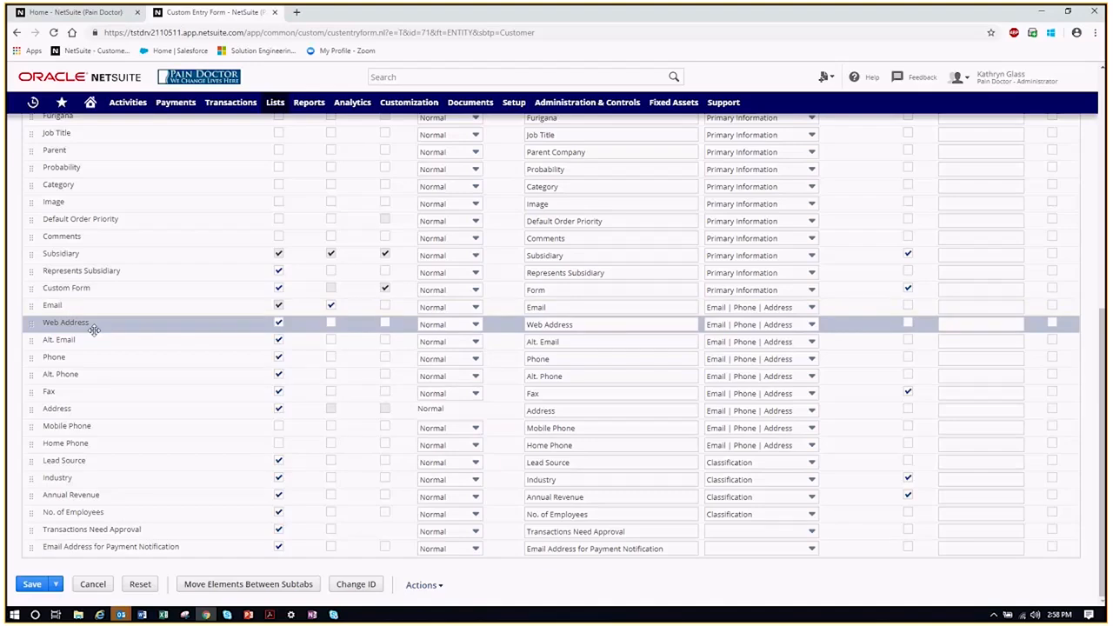
scroll(93, 329, "up", 5)
scroll(94, 334, "up", 2)
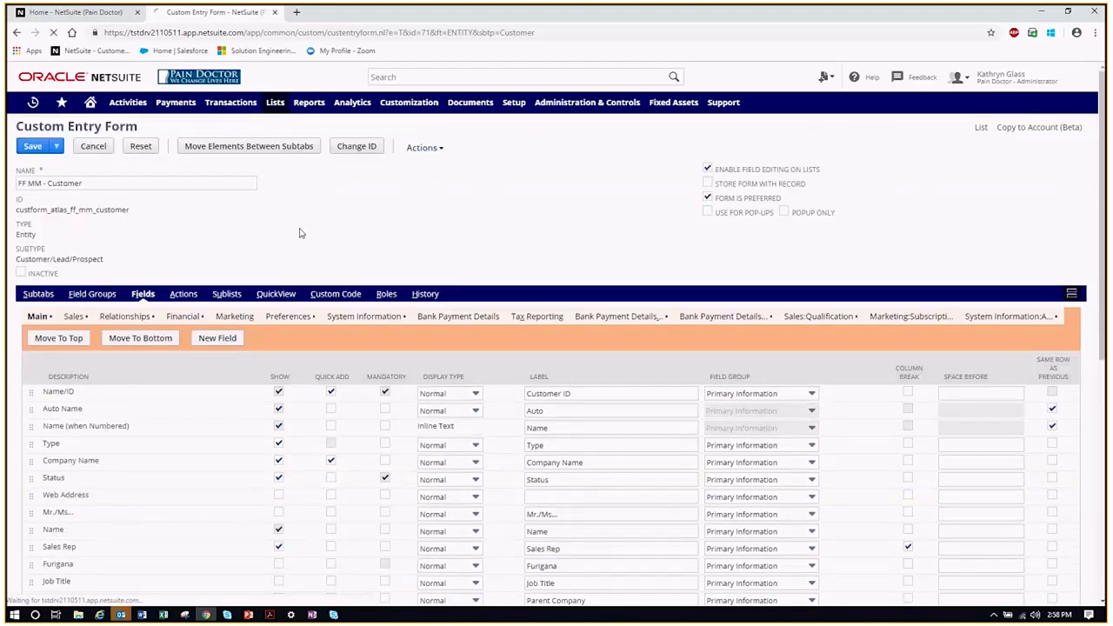
Step: Reopen the Smith Supplies customer record from the recent records and check the Web Address field's placement
mouse_move(33, 102)
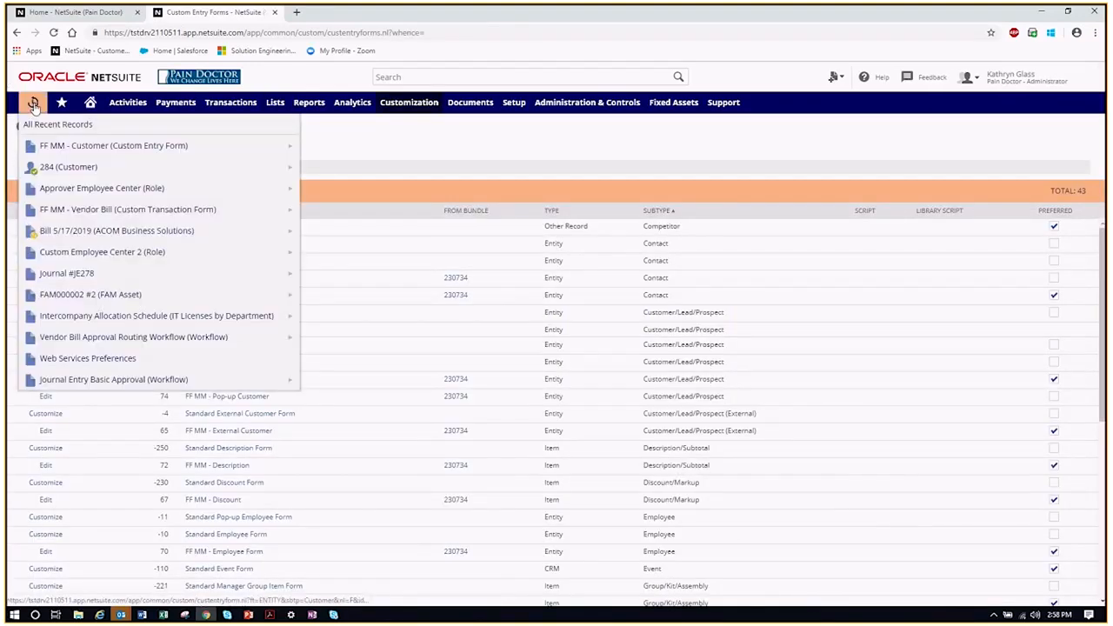
left_click(49, 165)
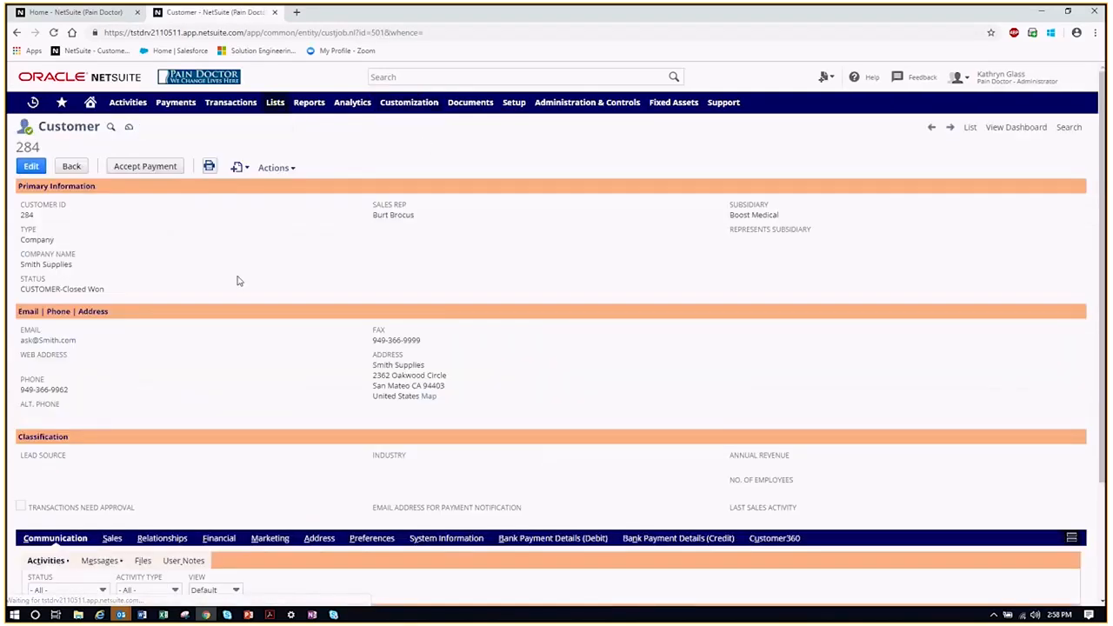
left_click_drag(83, 357, 19, 360)
left_click(19, 360)
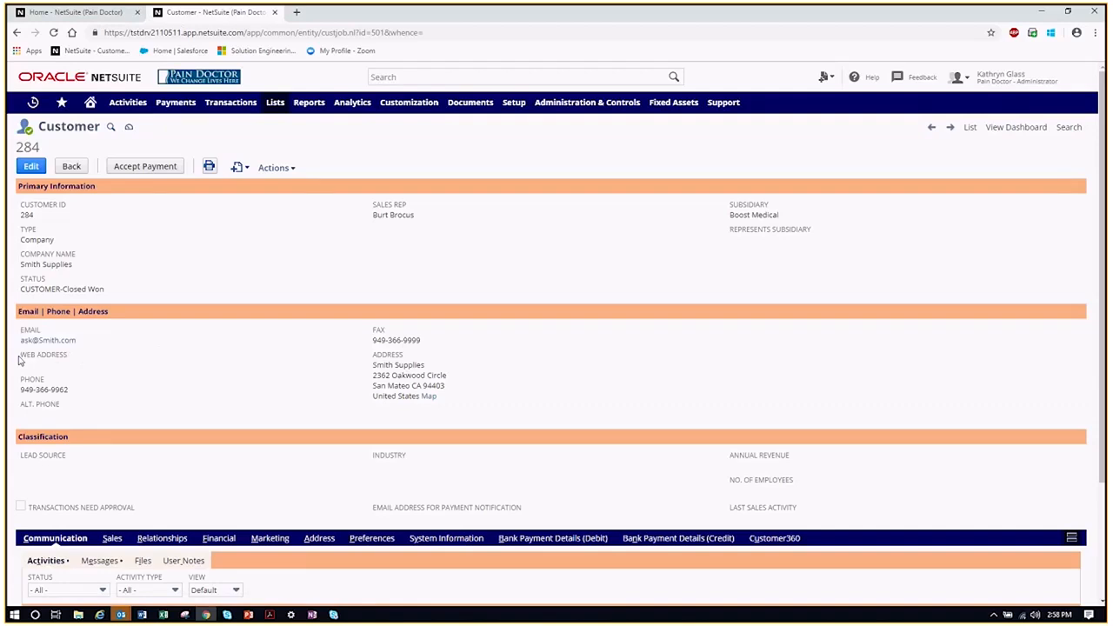
left_click(32, 167)
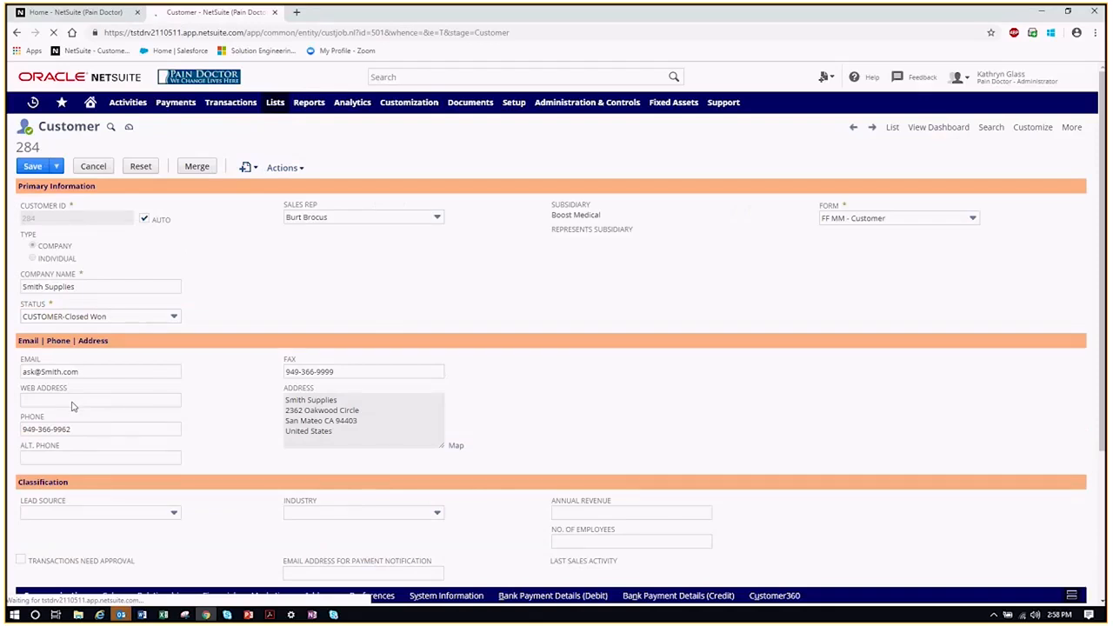
left_click(102, 399)
type("www.suppl")
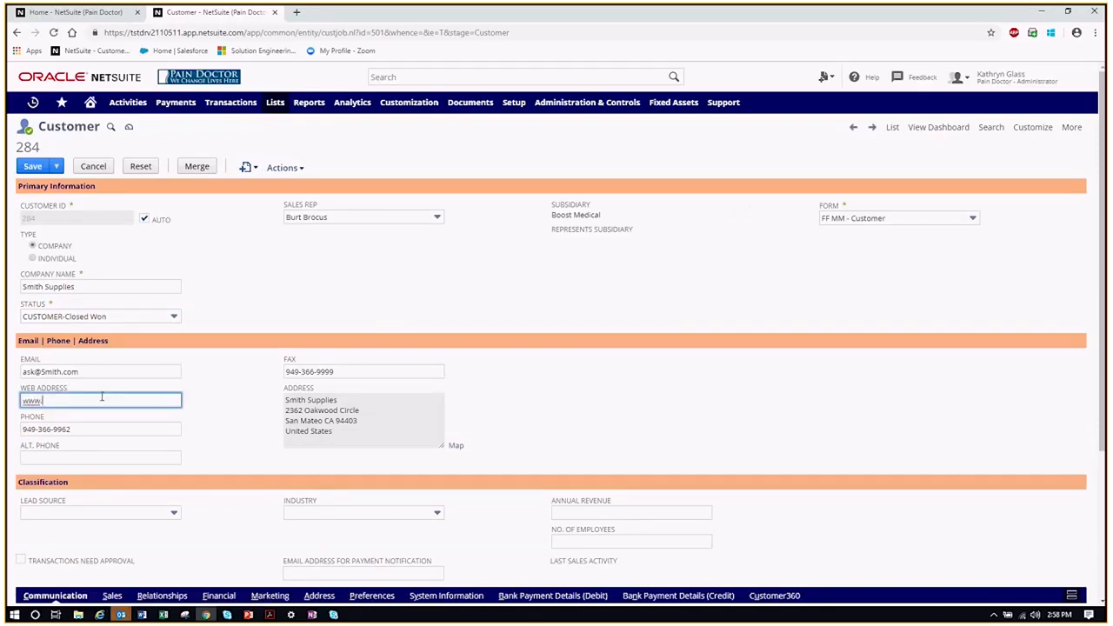
key("BackSpace")
key("BackSpace")
key("BackSpace")
key("BackSpace")
type("mithsupplies.com")
left_click(187, 378)
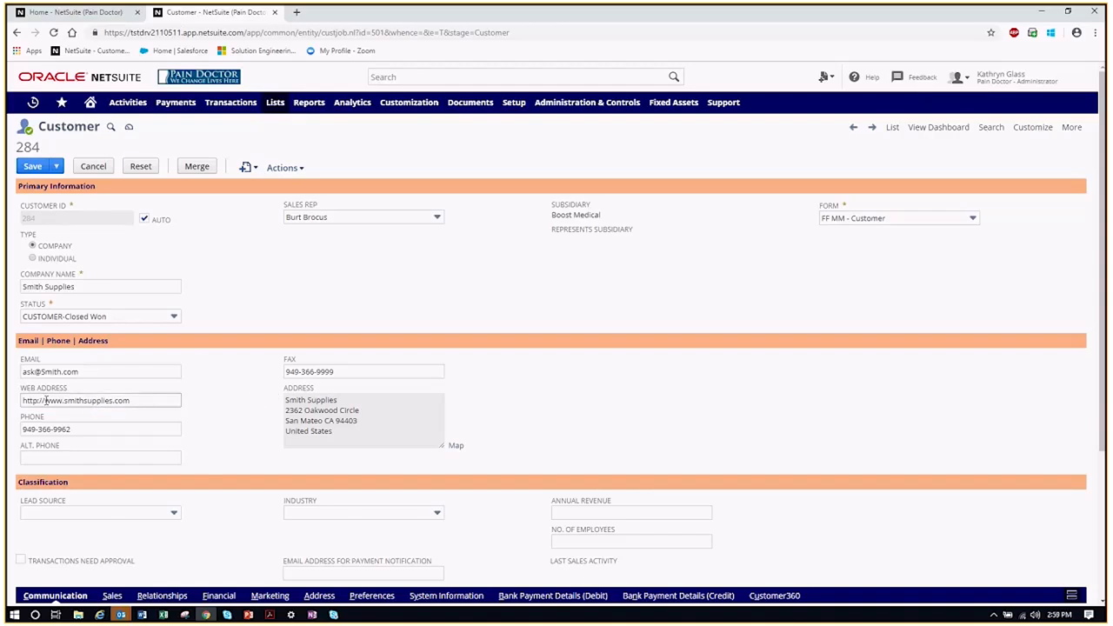
left_click_drag(45, 400, 21, 400)
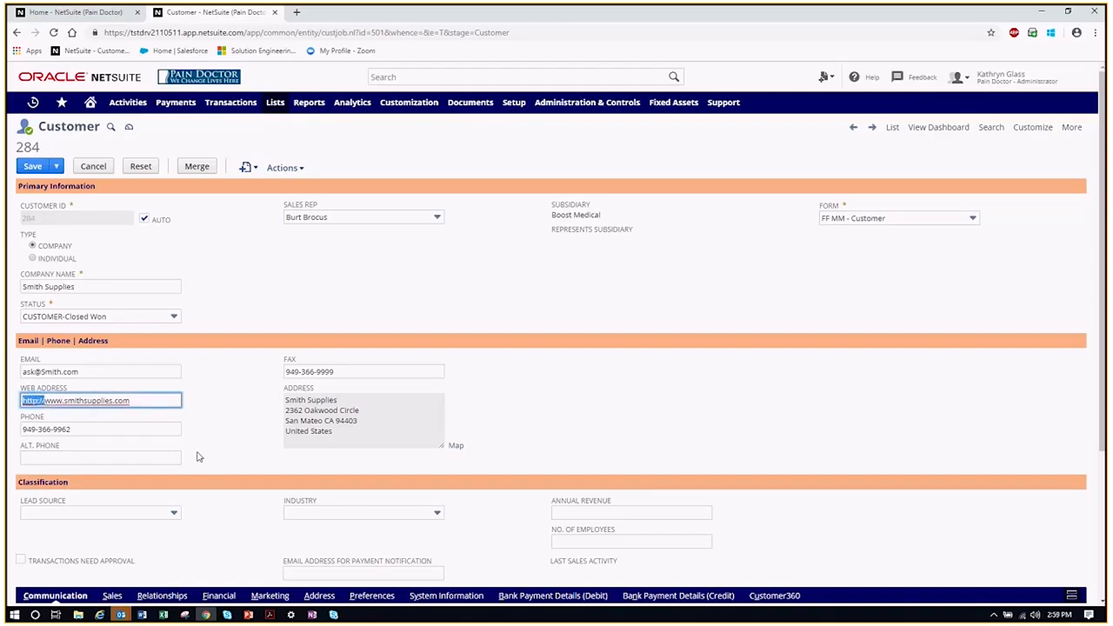
left_click(228, 424)
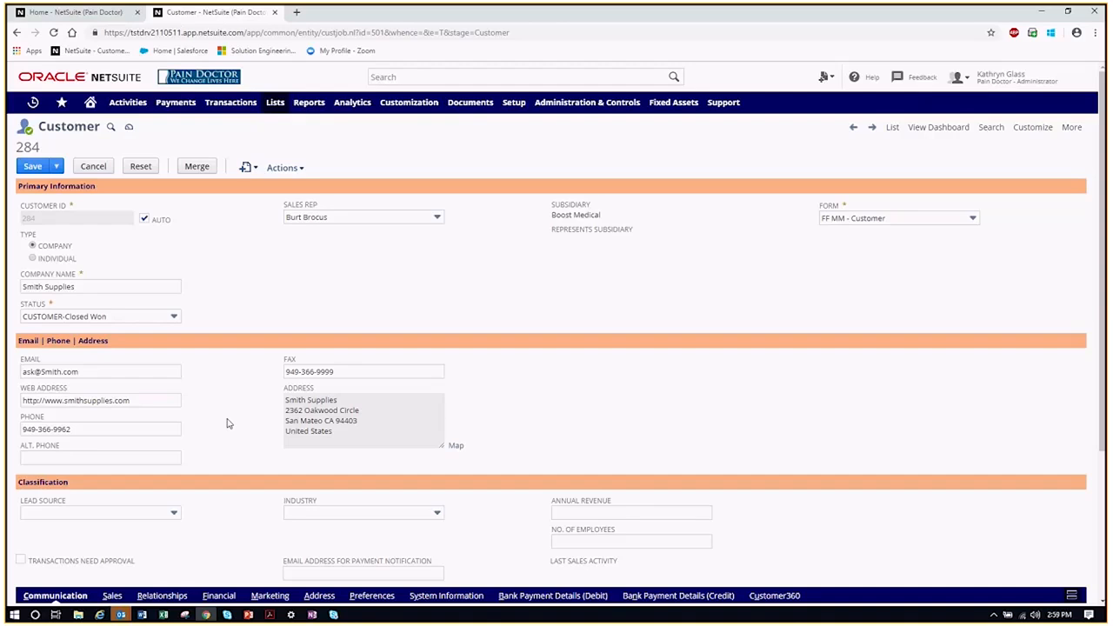
left_click(29, 167)
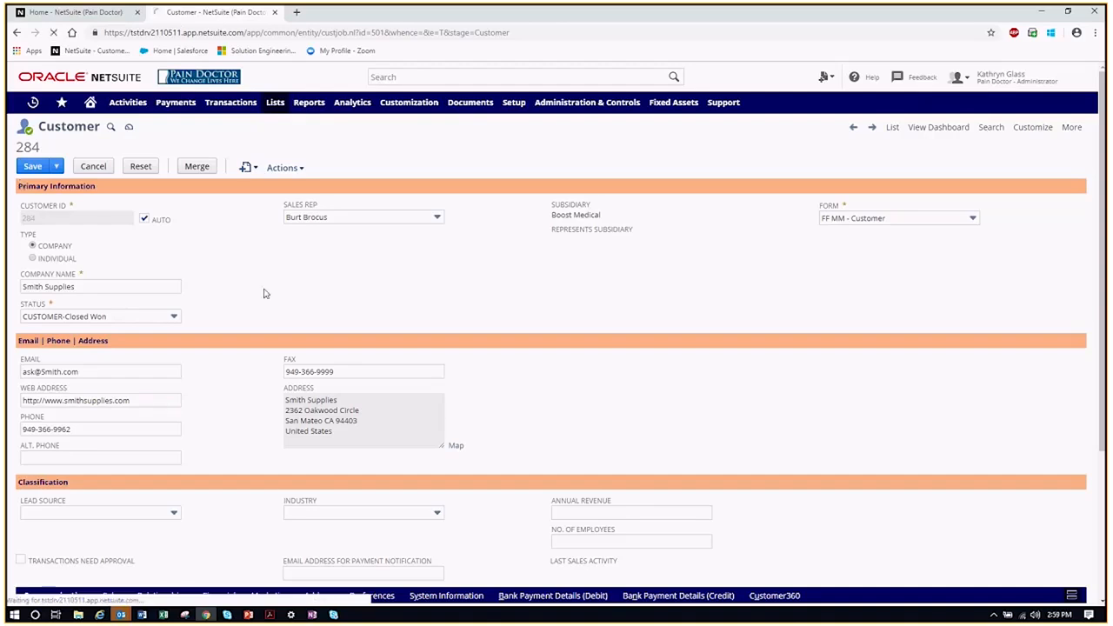